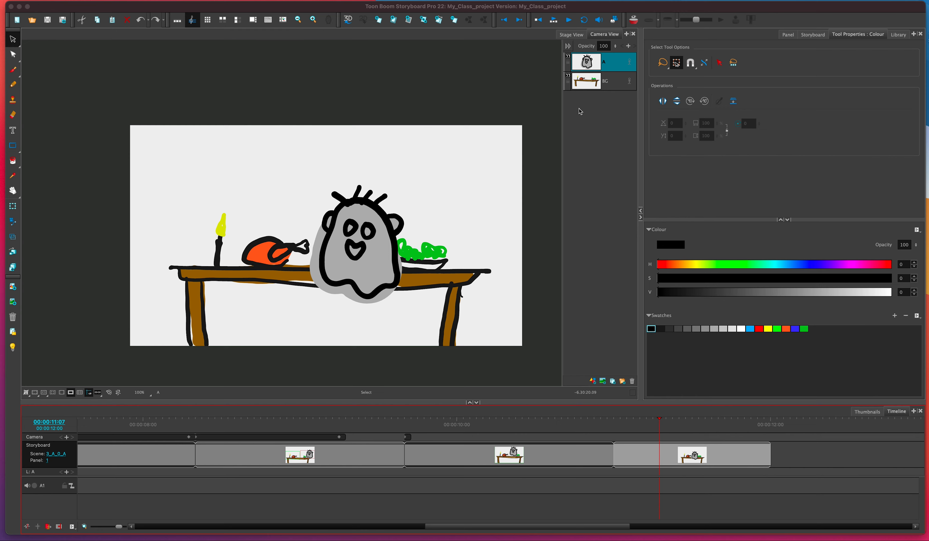
- Duplicate the BG layer
click(614, 86)
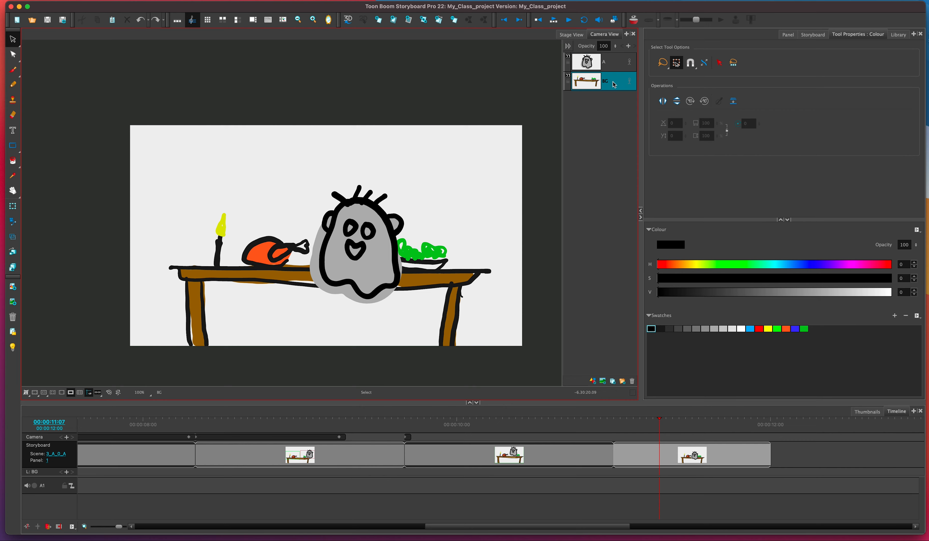
right_click(614, 84)
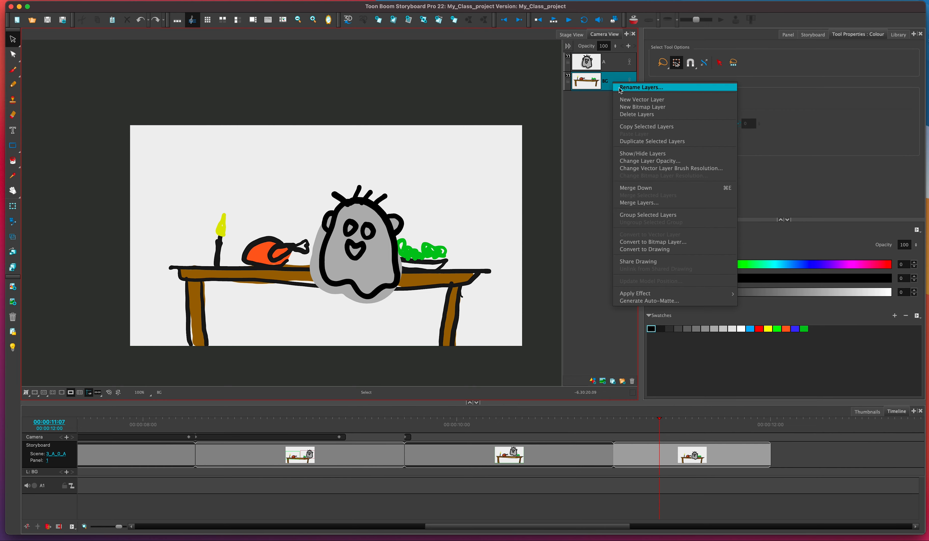
click(631, 141)
- Duplicate the A layer
click(615, 63)
right_click(614, 64)
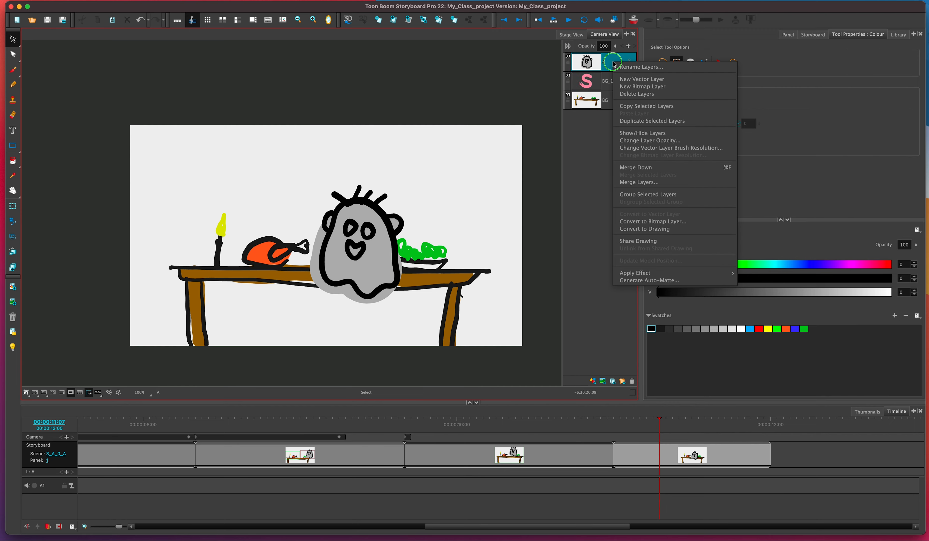
click(631, 121)
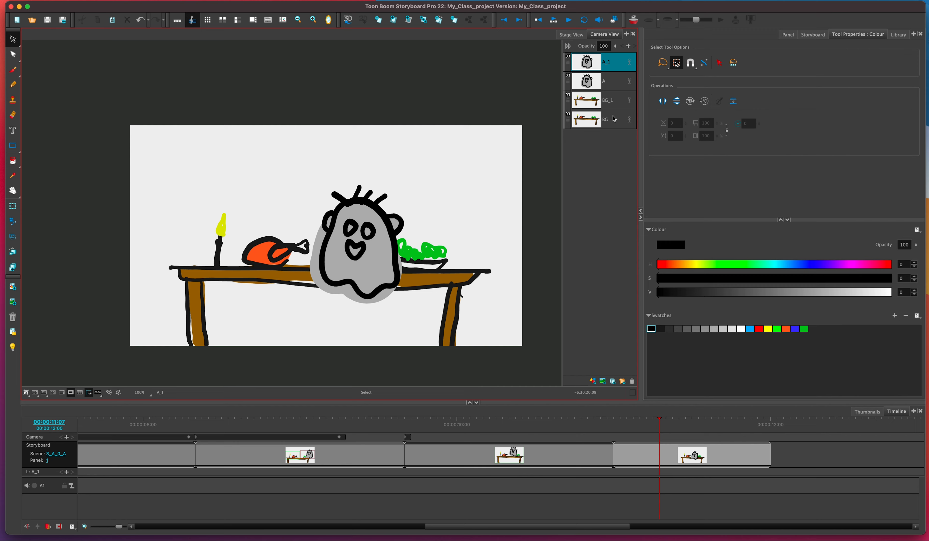
- Convert the BG_1 layer to a bitmap layer at 200% resolution, 3840 × 2160
click(615, 104)
right_click(616, 103)
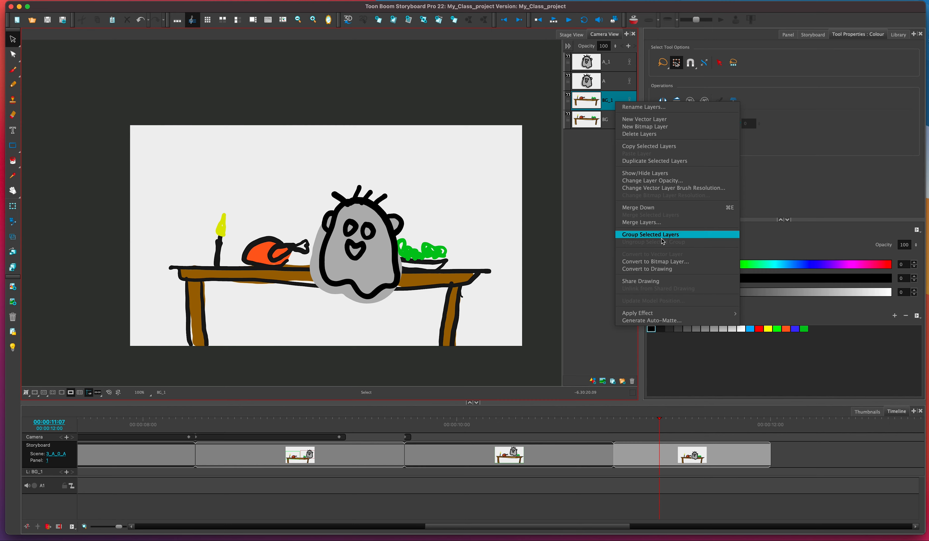
click(654, 261)
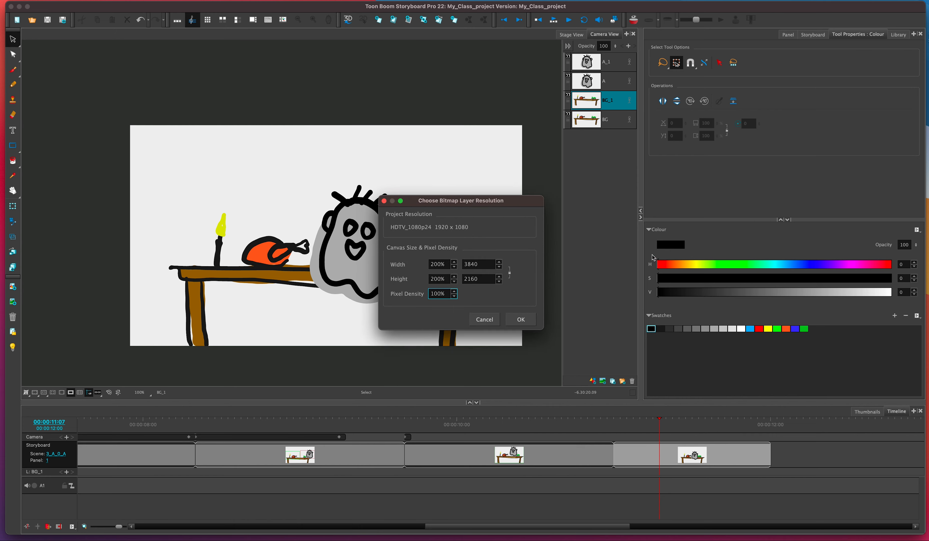
click(521, 319)
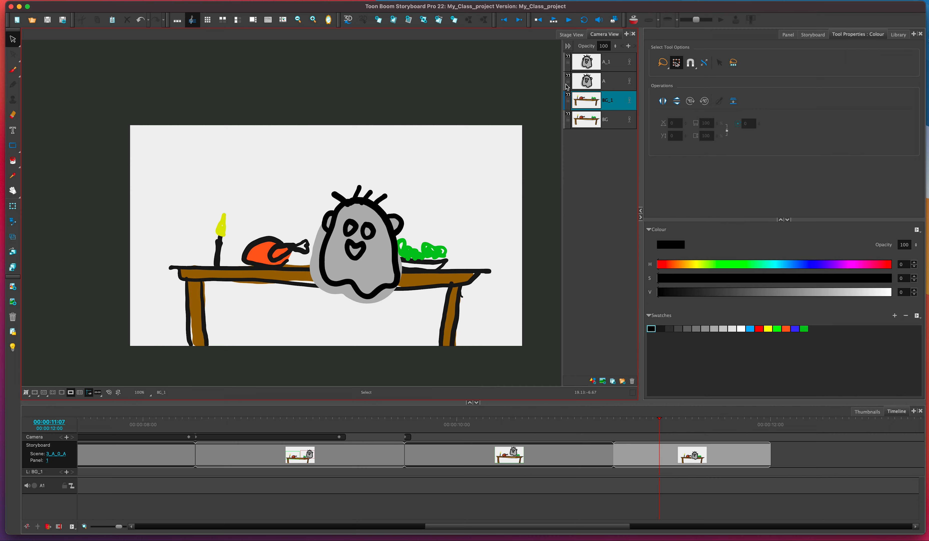
- Convert the A_1 layer to a bitmap layer at 200% resolution, 3840 × 2160
right_click(616, 65)
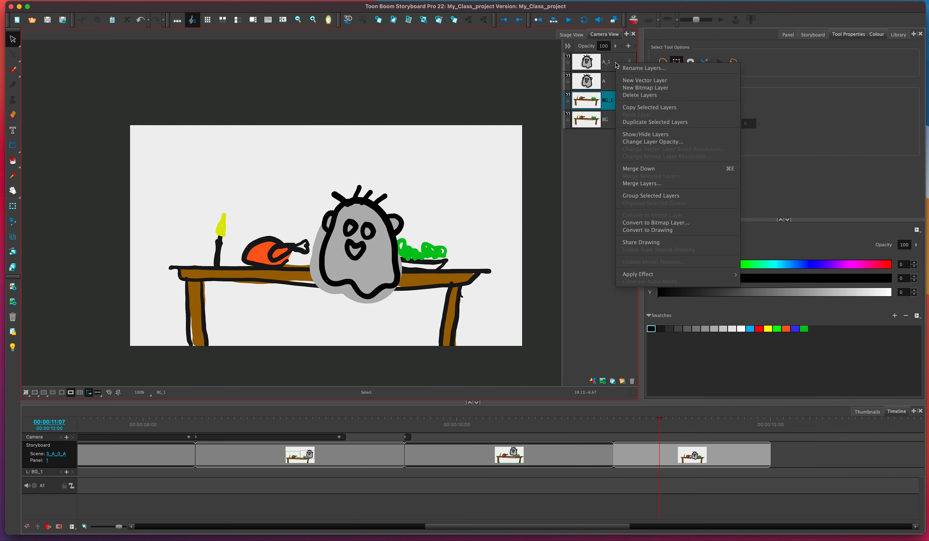
click(616, 65)
click(617, 64)
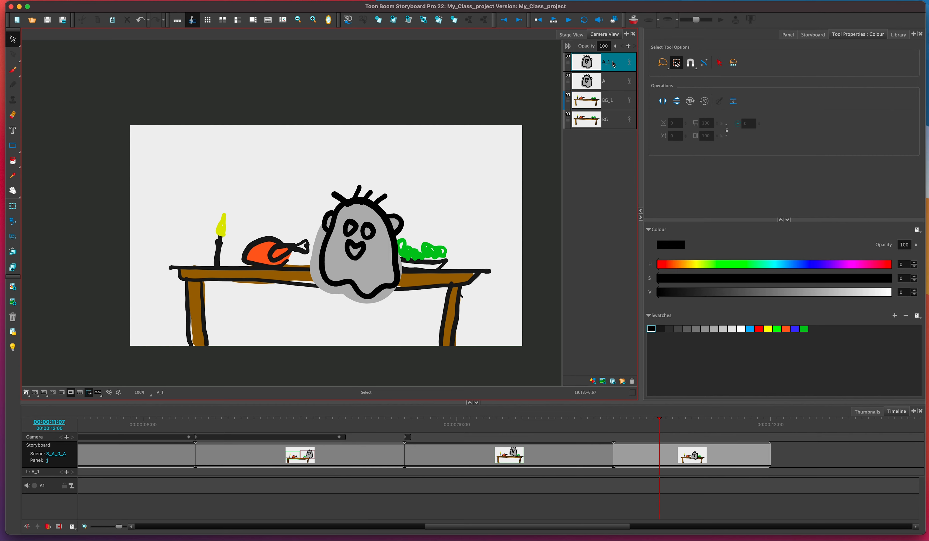
right_click(619, 63)
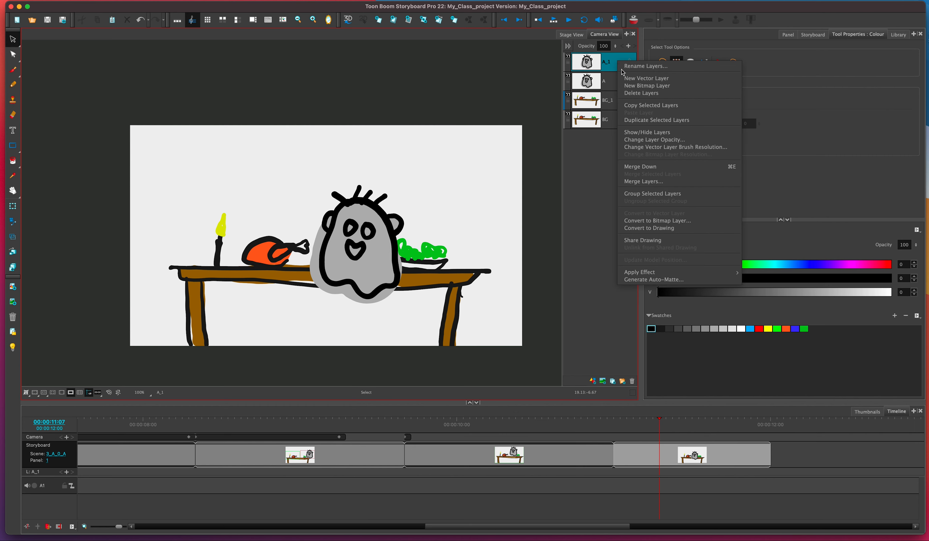
click(649, 220)
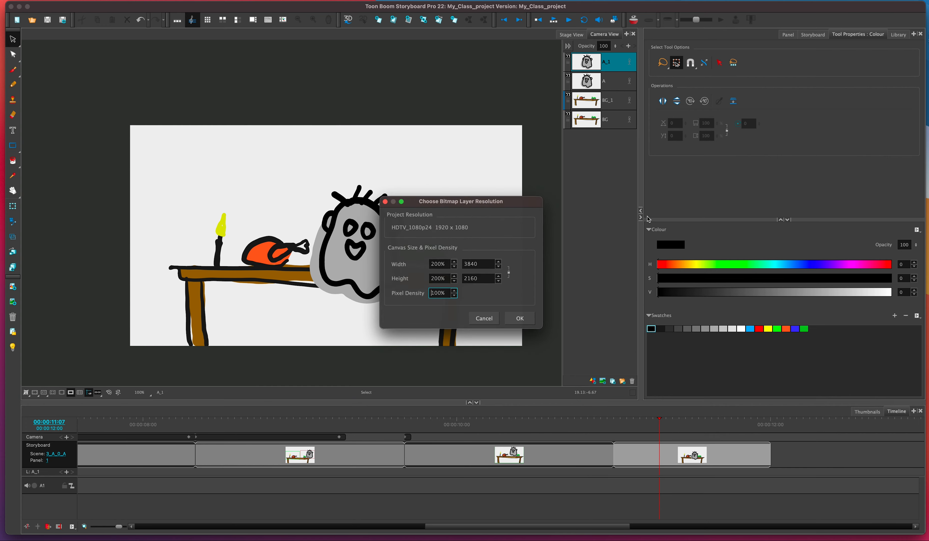
click(515, 313)
- Hide the original A and BG layers
click(568, 76)
click(568, 114)
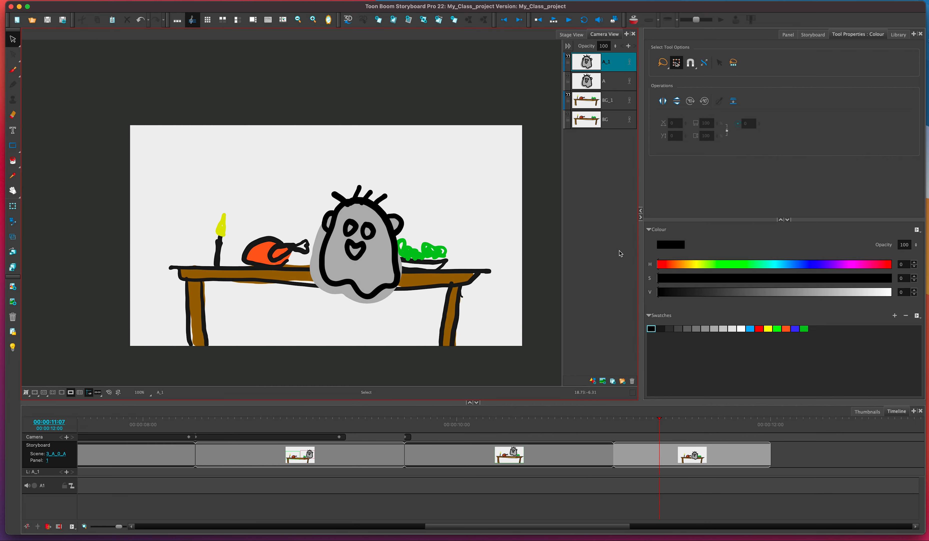
- Split the last panel at frame 00:00:11:06
click(658, 423)
drag(658, 423, 589, 429)
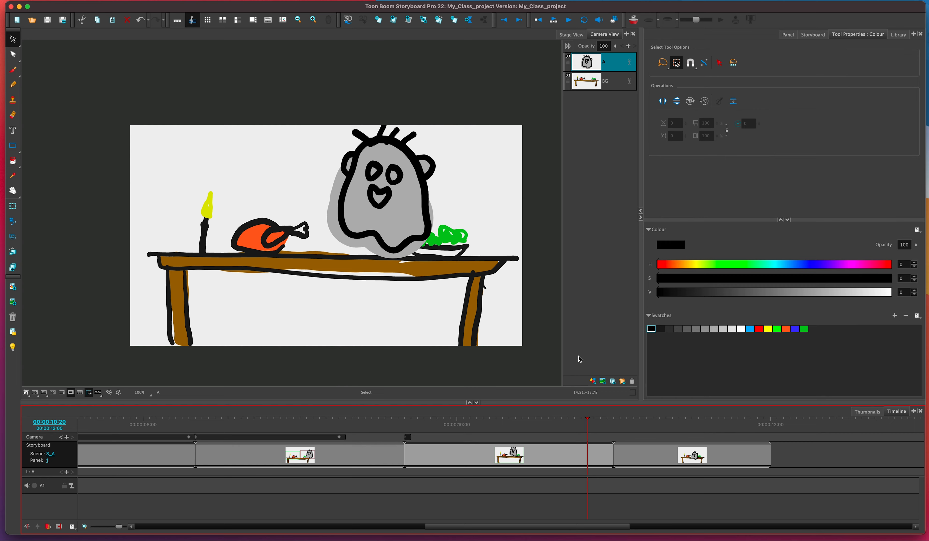
drag(588, 423, 634, 424)
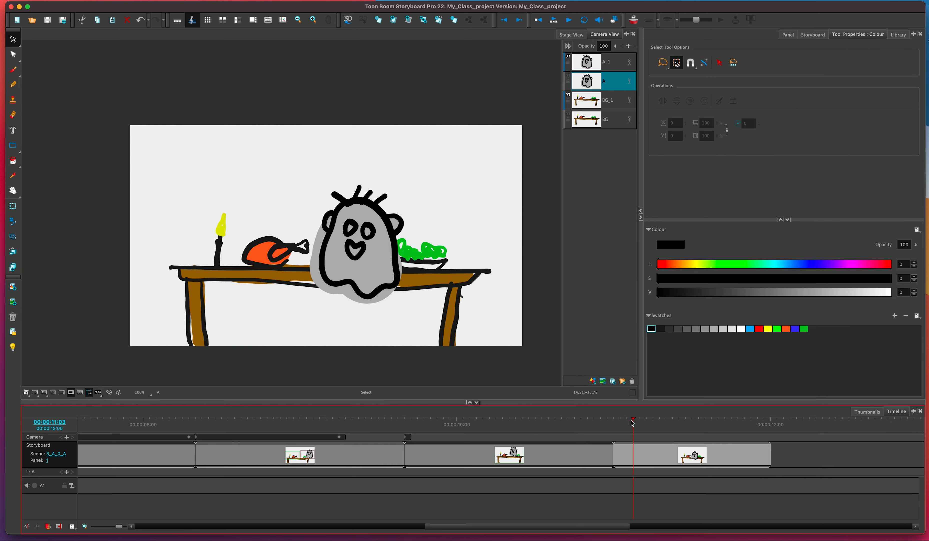
drag(632, 420, 654, 420)
right_click(664, 449)
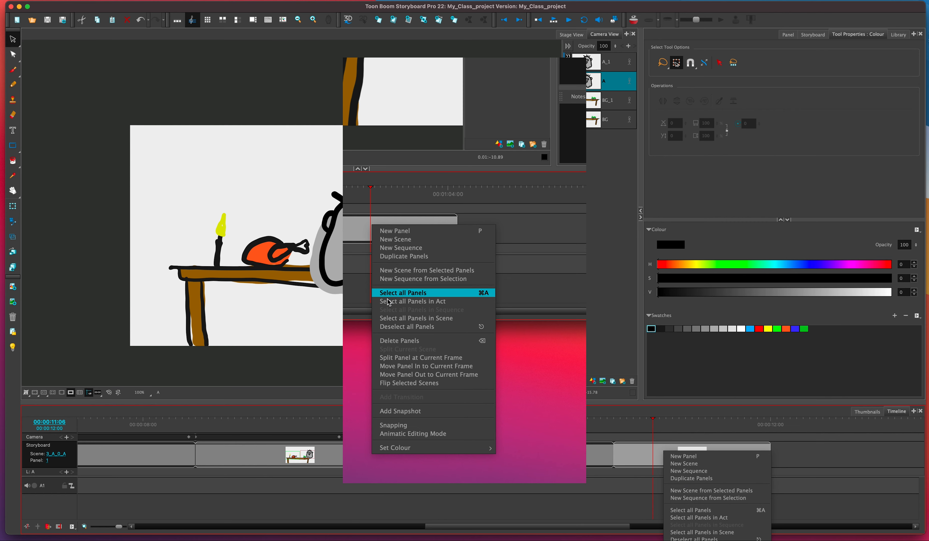
click(398, 358)
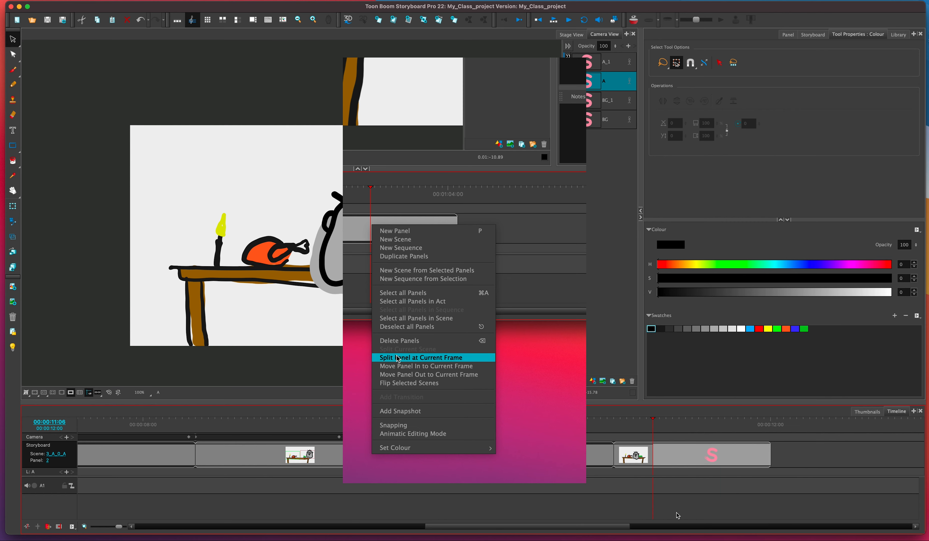
- Split the current scene at the new panel, accepting the default scene name
right_click(661, 456)
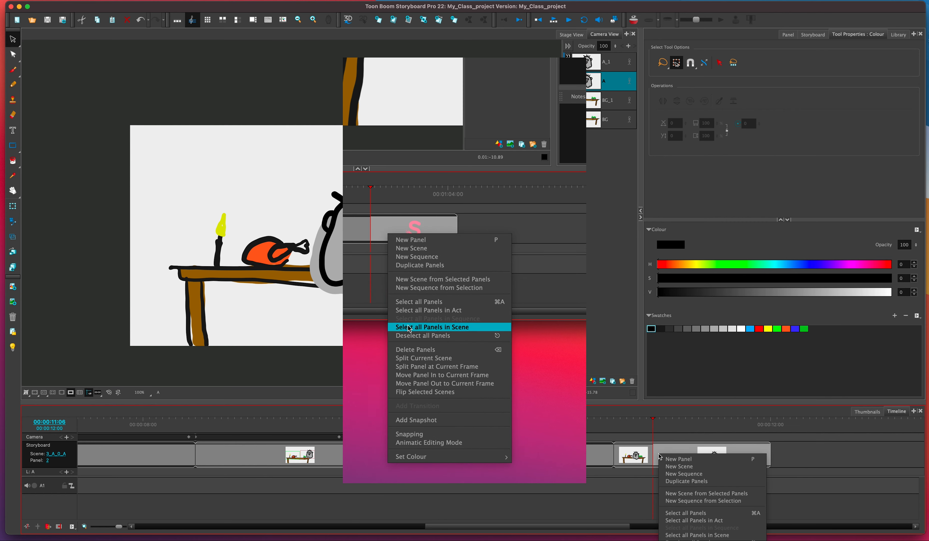
click(410, 357)
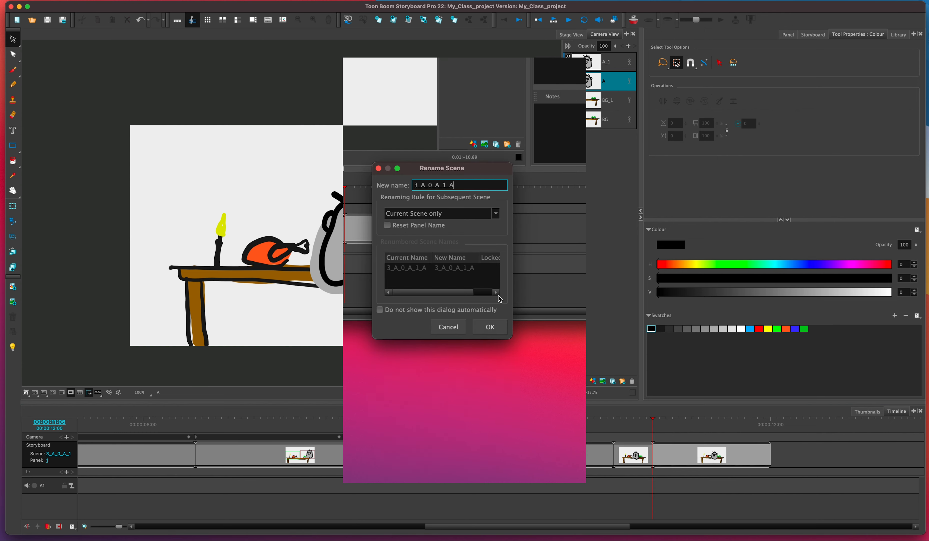
click(490, 326)
- Apply a Blur effect to the BG_1 layer in the short split panel
mouse_move(652, 421)
mouse_down()
mouse_move(639, 423)
mouse_move(665, 423)
mouse_move(644, 424)
mouse_up()
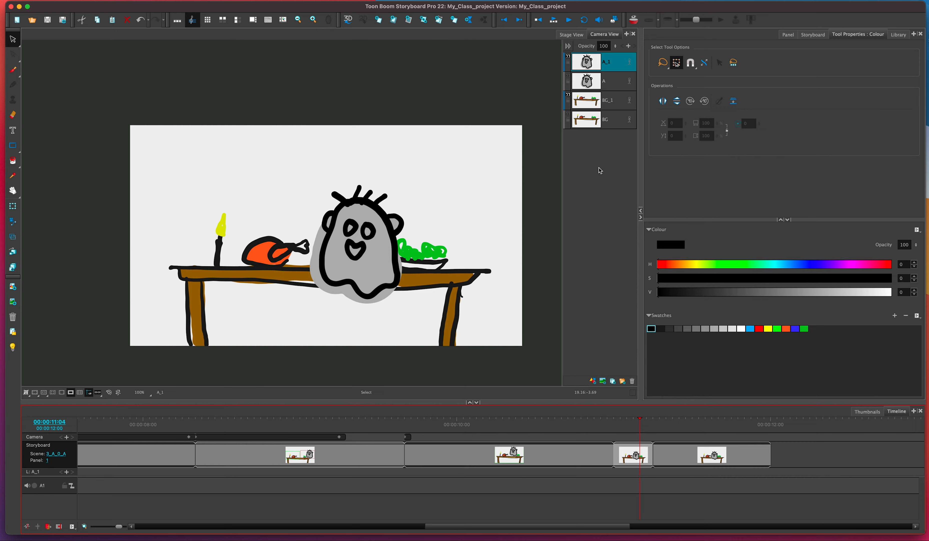
click(616, 102)
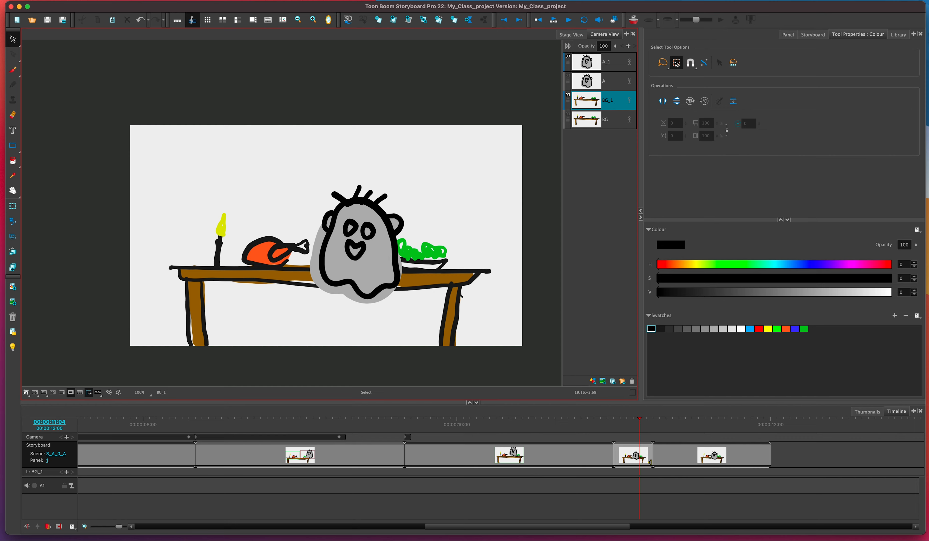
right_click(619, 99)
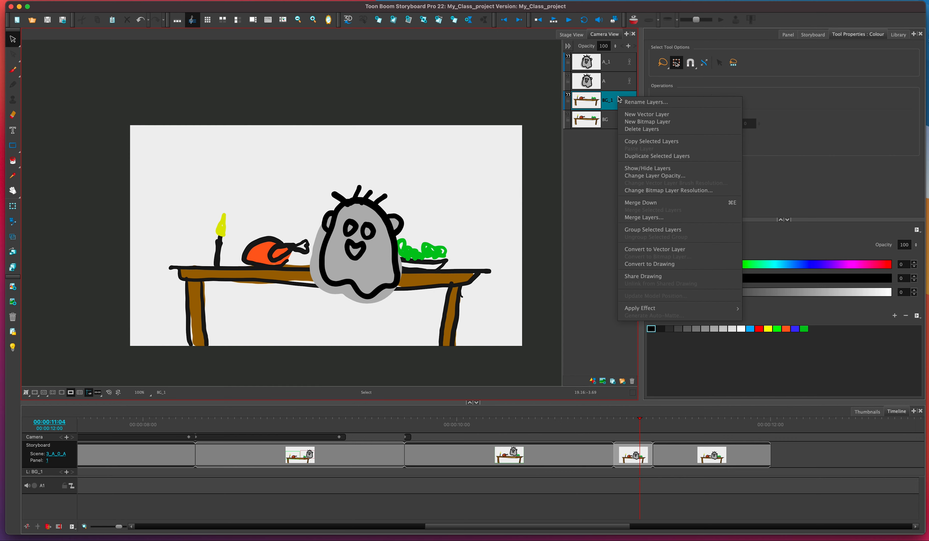
mouse_move(705, 308)
click(748, 310)
click(461, 258)
click(498, 291)
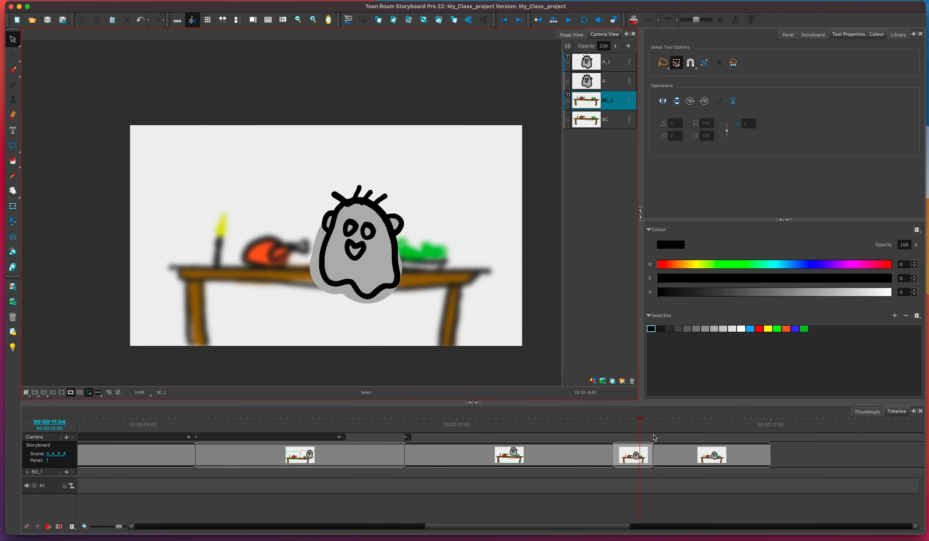
- Apply a Blur effect to the A_1 layer in the following panel
click(639, 424)
drag(640, 424, 668, 428)
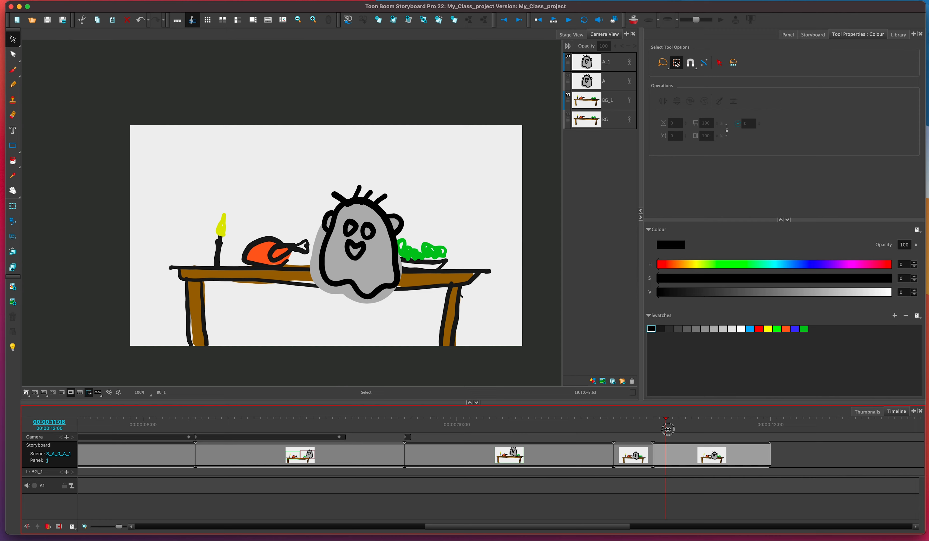
drag(668, 429, 670, 428)
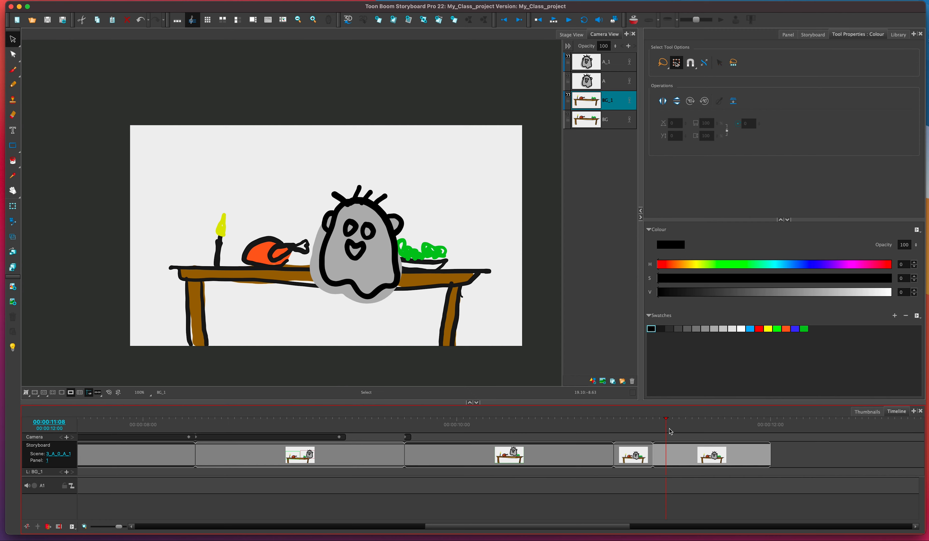
right_click(614, 61)
click(613, 61)
click(616, 57)
right_click(616, 64)
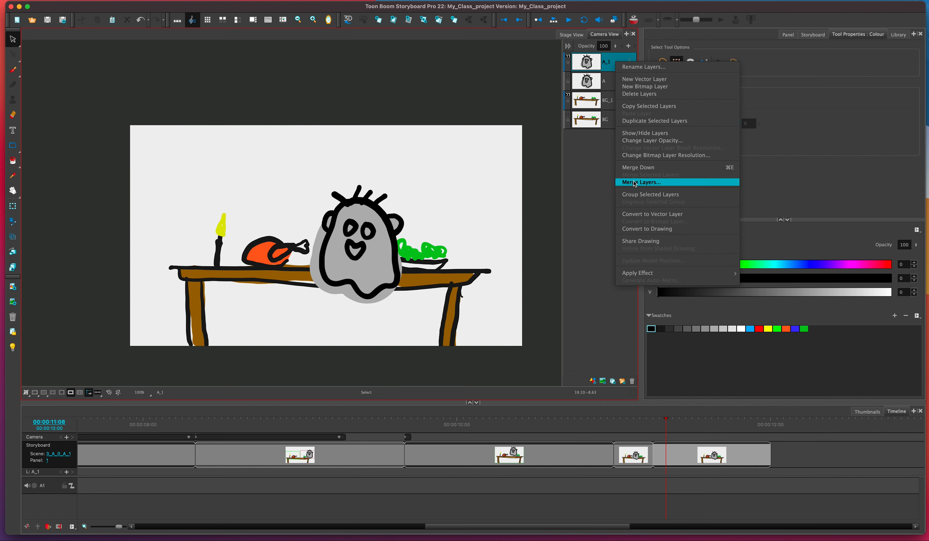
mouse_move(650, 273)
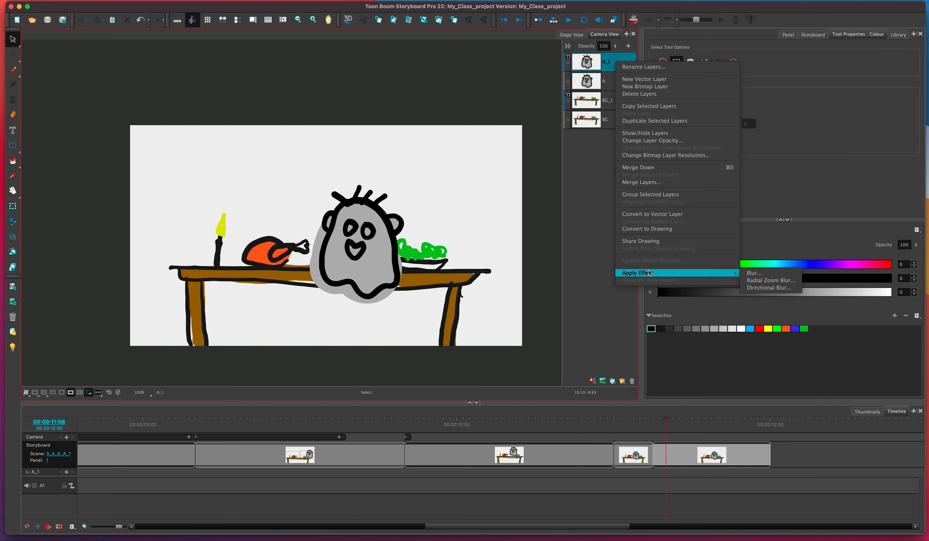
click(754, 273)
click(506, 296)
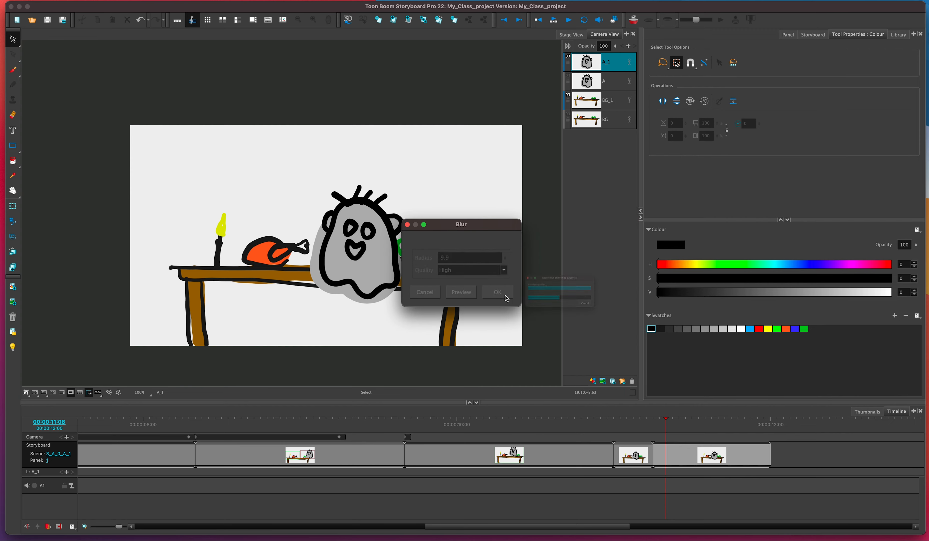
- Apply another Blur effect with radius 9.9 and High quality to the A_1 layer in that panel
mouse_move(665, 421)
mouse_down()
mouse_move(644, 422)
mouse_move(680, 424)
mouse_move(643, 423)
mouse_move(693, 425)
mouse_move(645, 431)
mouse_move(705, 434)
mouse_move(644, 431)
mouse_move(668, 436)
mouse_up()
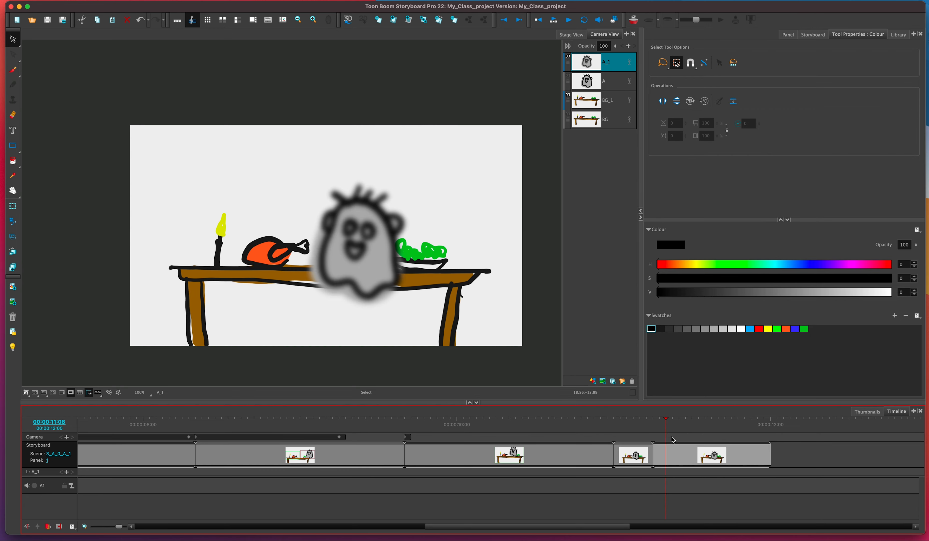
click(673, 456)
right_click(616, 64)
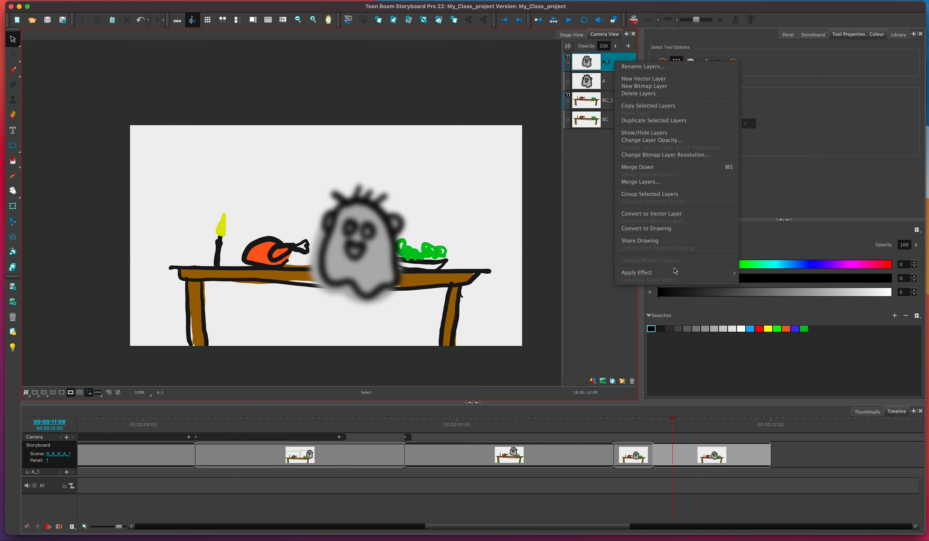
mouse_move(676, 273)
click(747, 275)
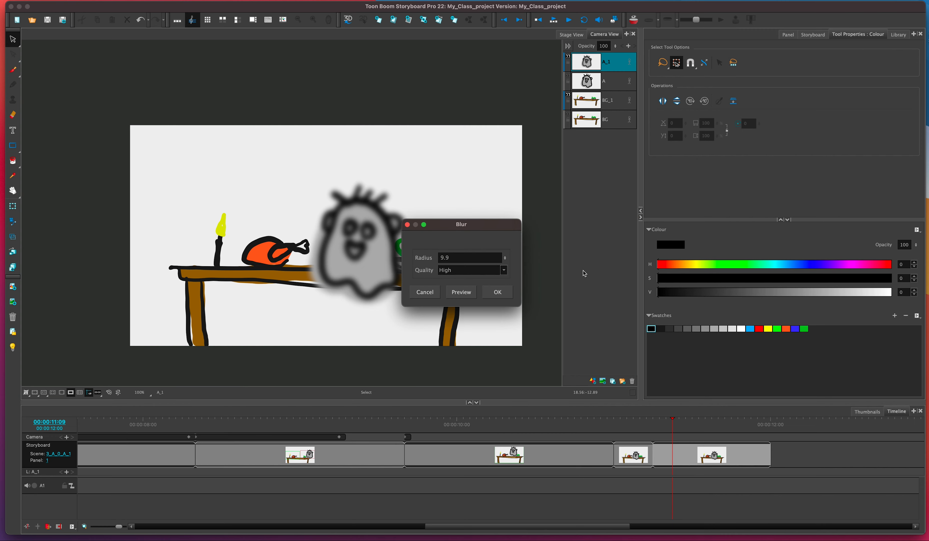
drag(504, 259, 507, 378)
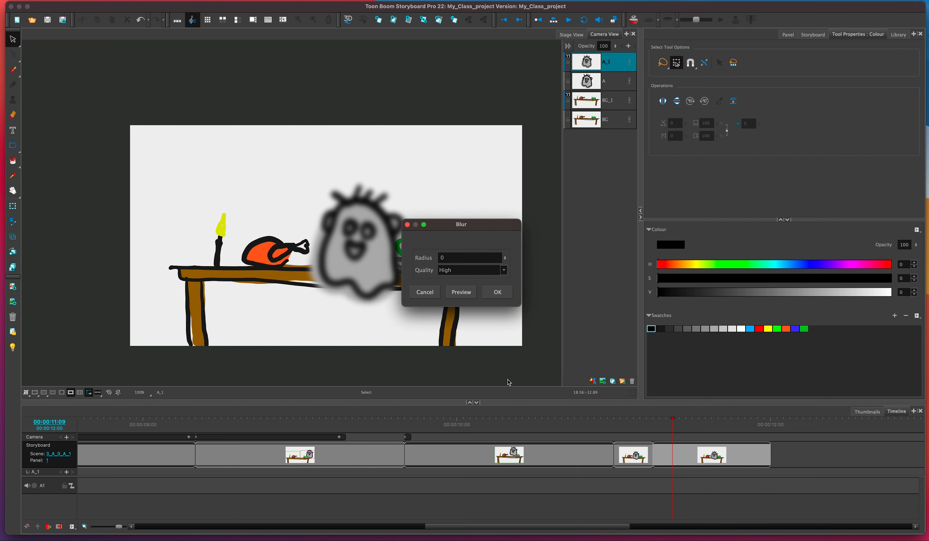
click(498, 292)
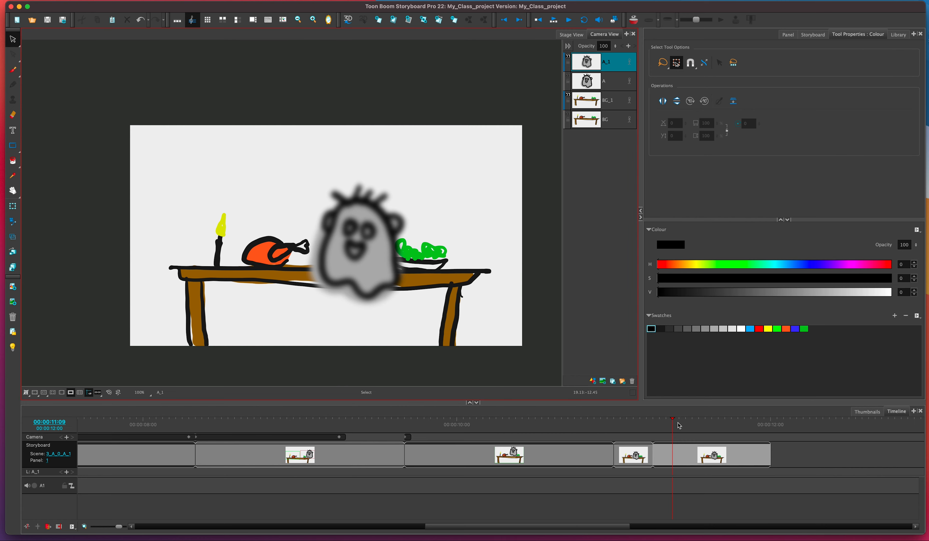
drag(689, 420, 678, 422)
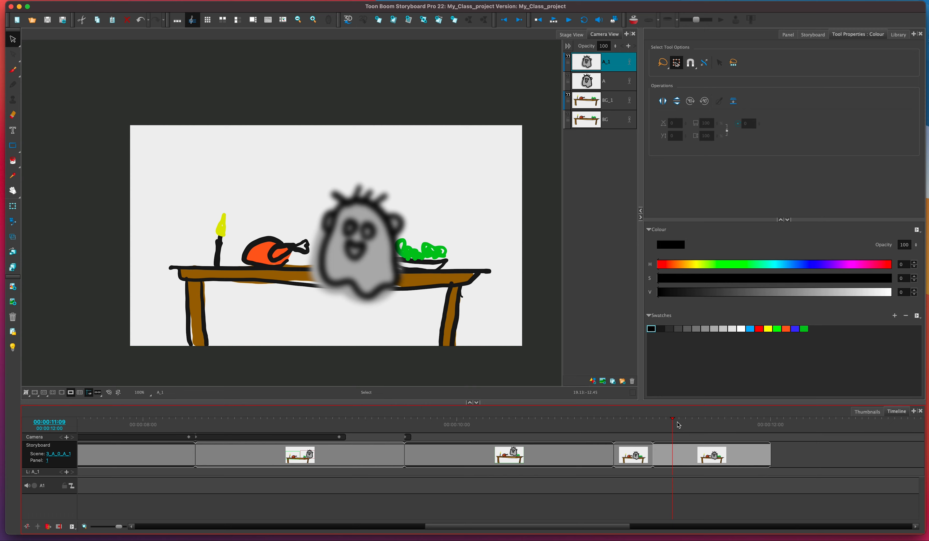